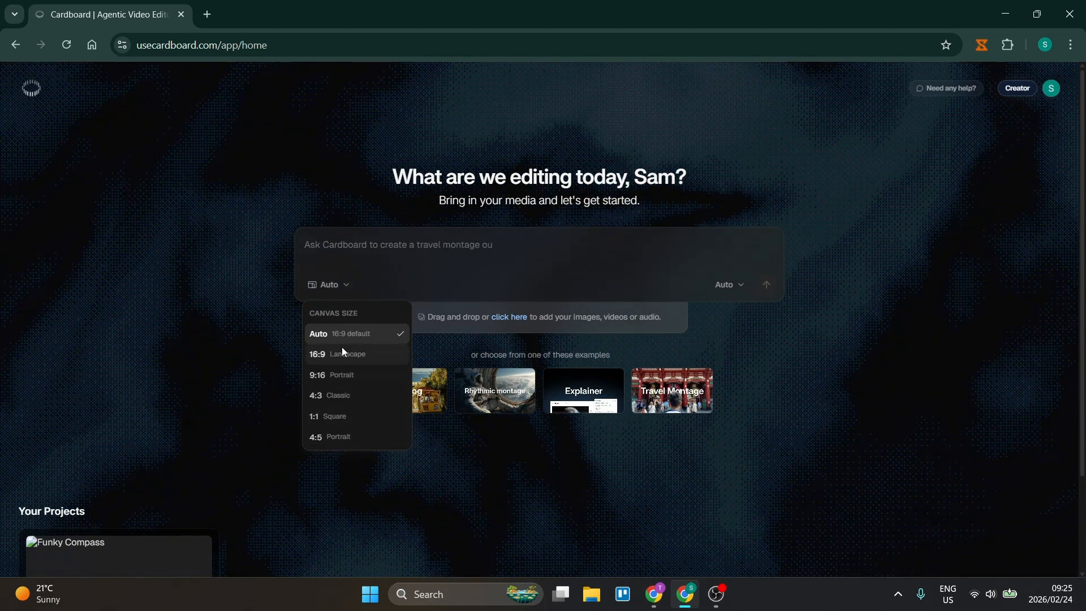
Keep the canvas size on Auto and examine the AI models offered for the prompt
click(338, 334)
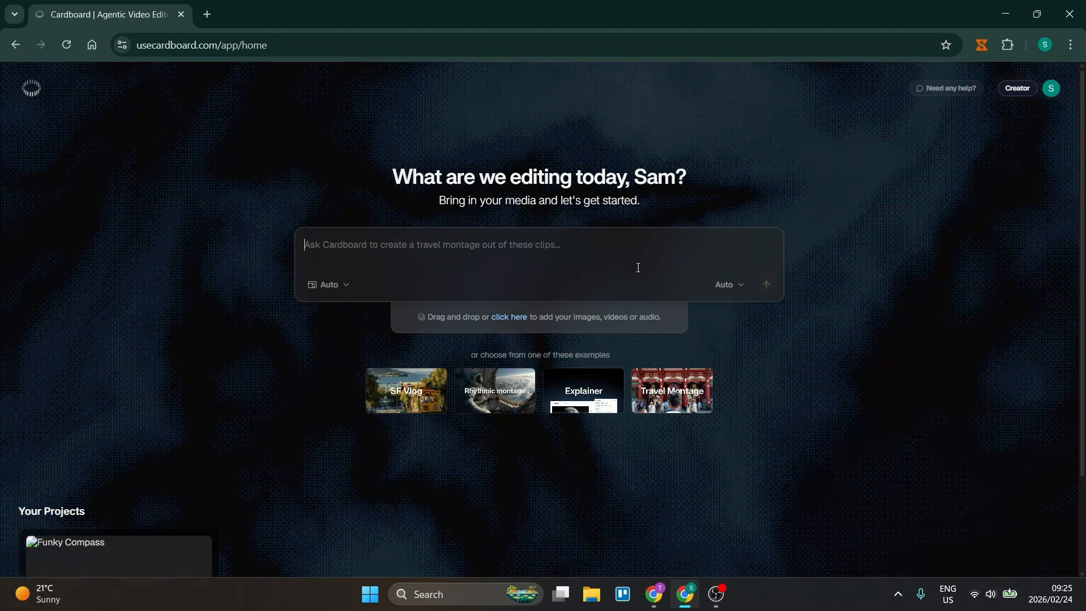
click(735, 286)
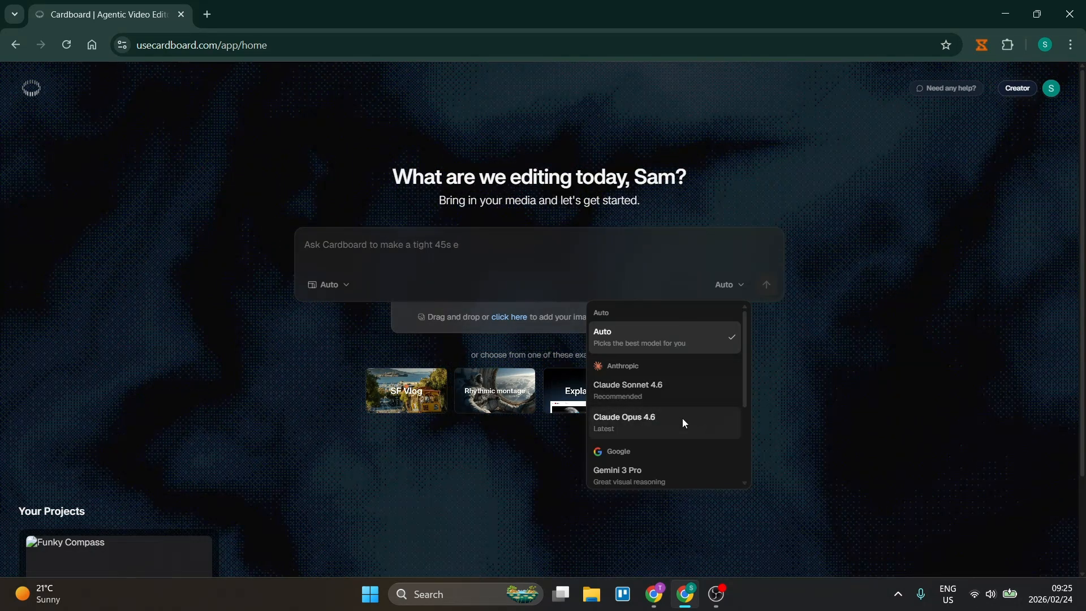
scroll(683, 420, down, 3)
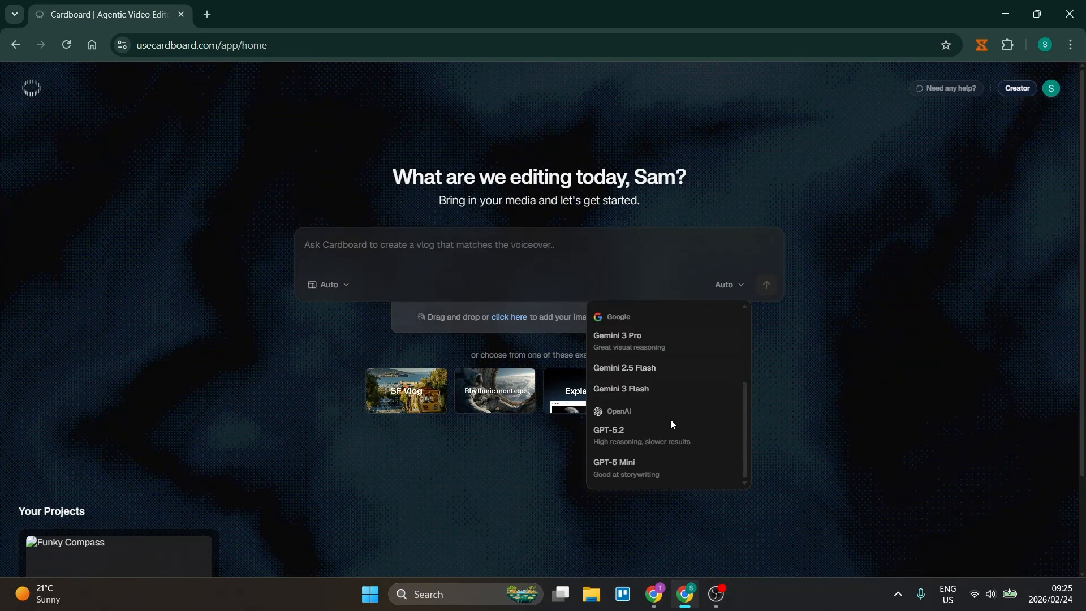
scroll(679, 431, down, 2)
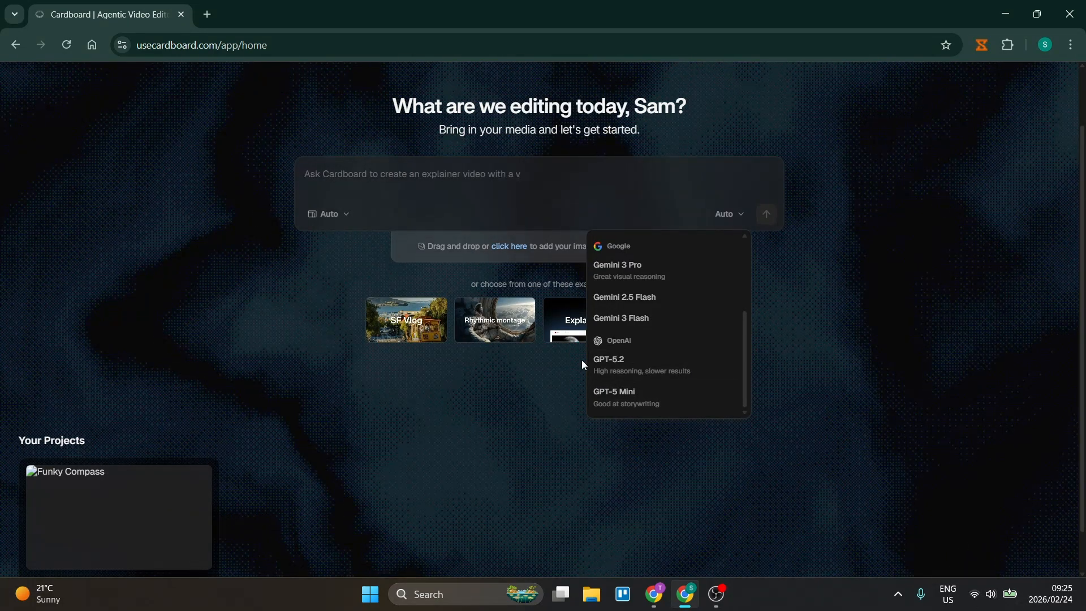
click(785, 381)
scroll(622, 311, up, 2)
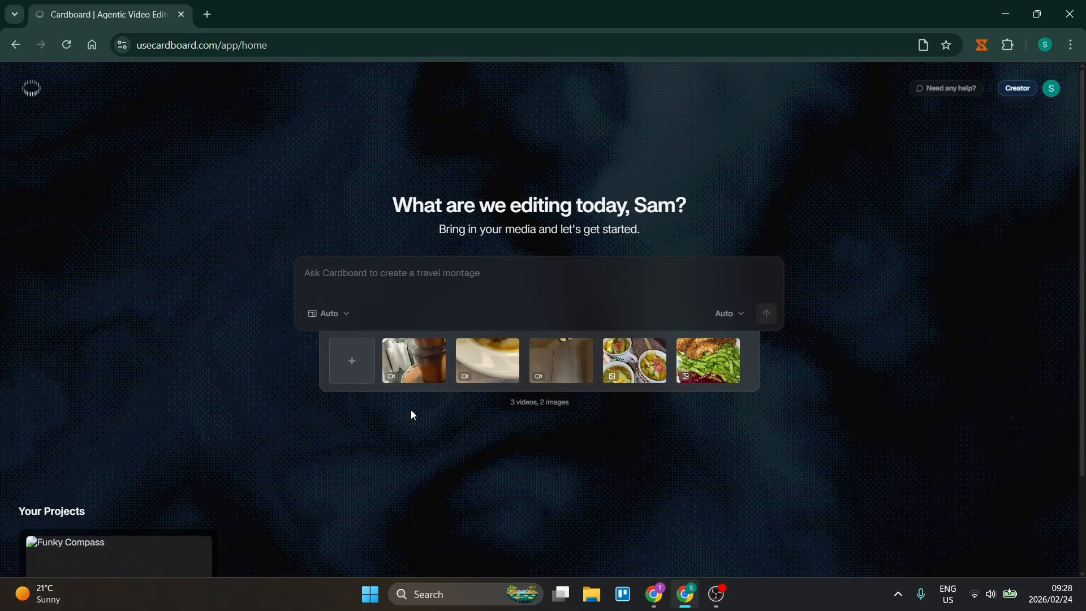
Submit the prompt "Create a reel with slow smooth jazz music and slow smooth transitions." and confirm Reflection as the music track
click(341, 275)
text(Create a reel with slow smooth jazz music and slow smooth transitions.)
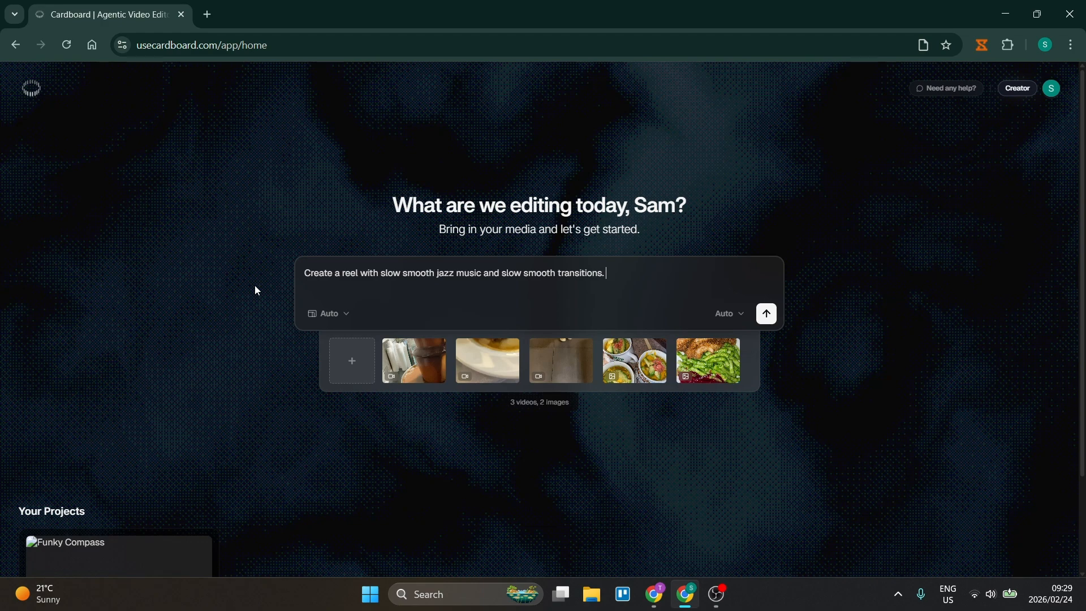
click(767, 314)
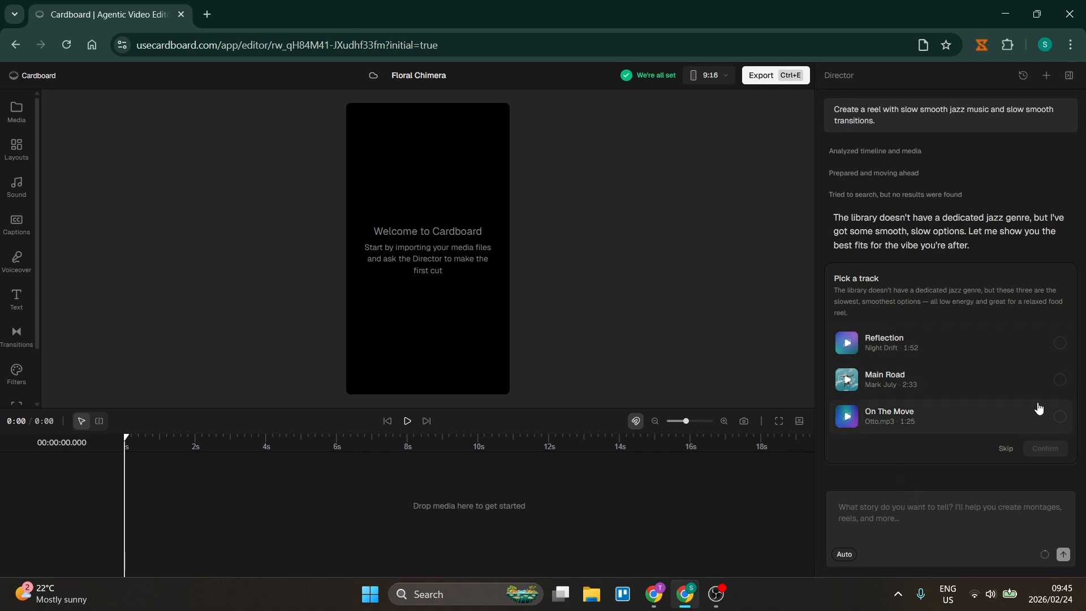
click(1059, 343)
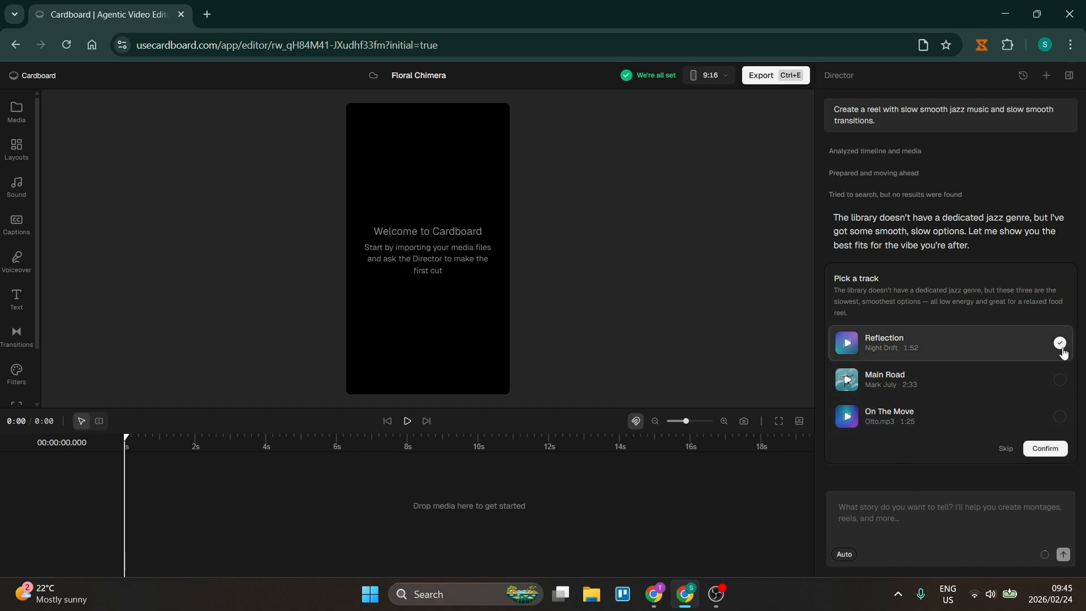
click(1045, 448)
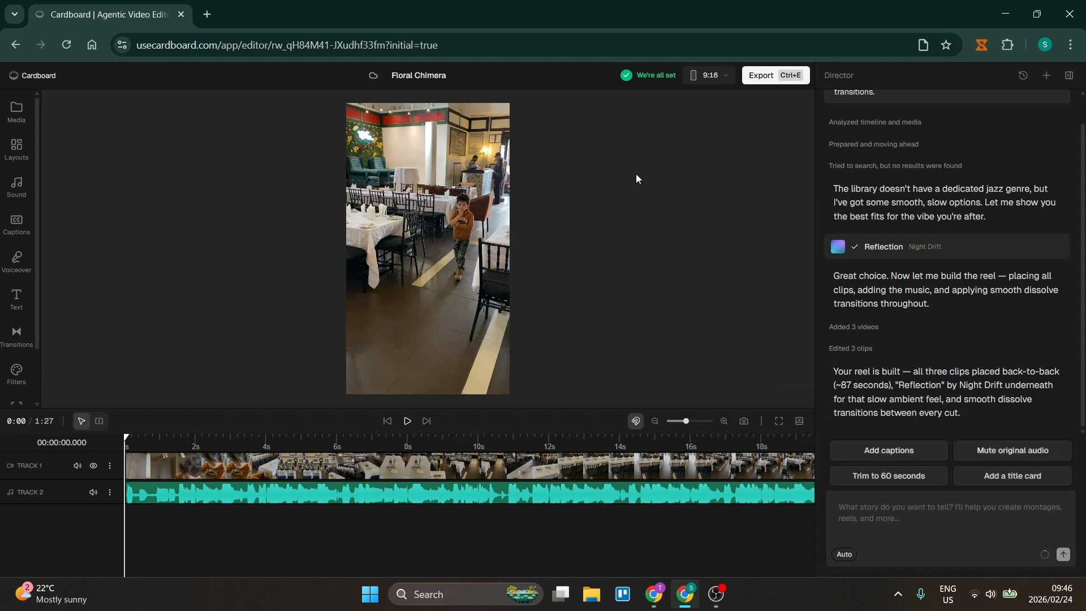
Examine the aspect ratio choices and the text, transition, filter and frame options available for the reel
click(714, 80)
click(714, 80)
scroll(17, 271, down, 2)
click(19, 244)
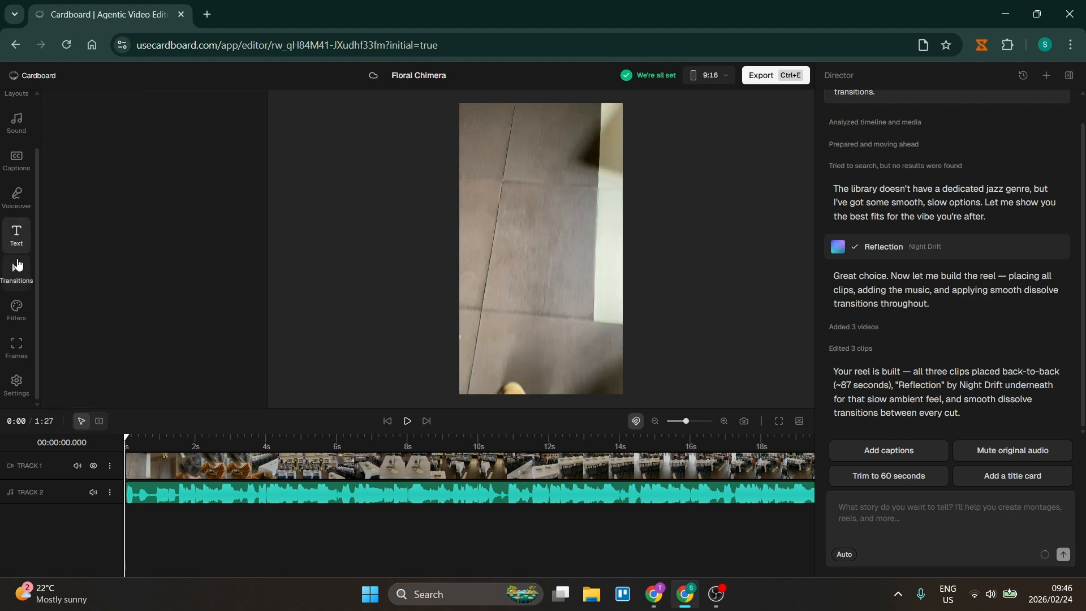
click(20, 273)
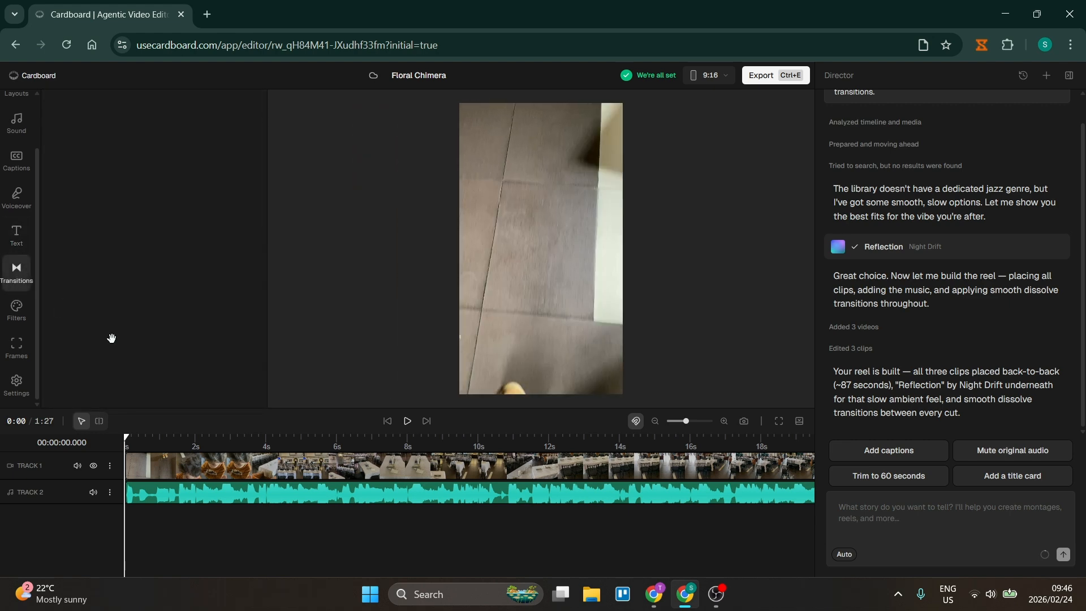
click(19, 313)
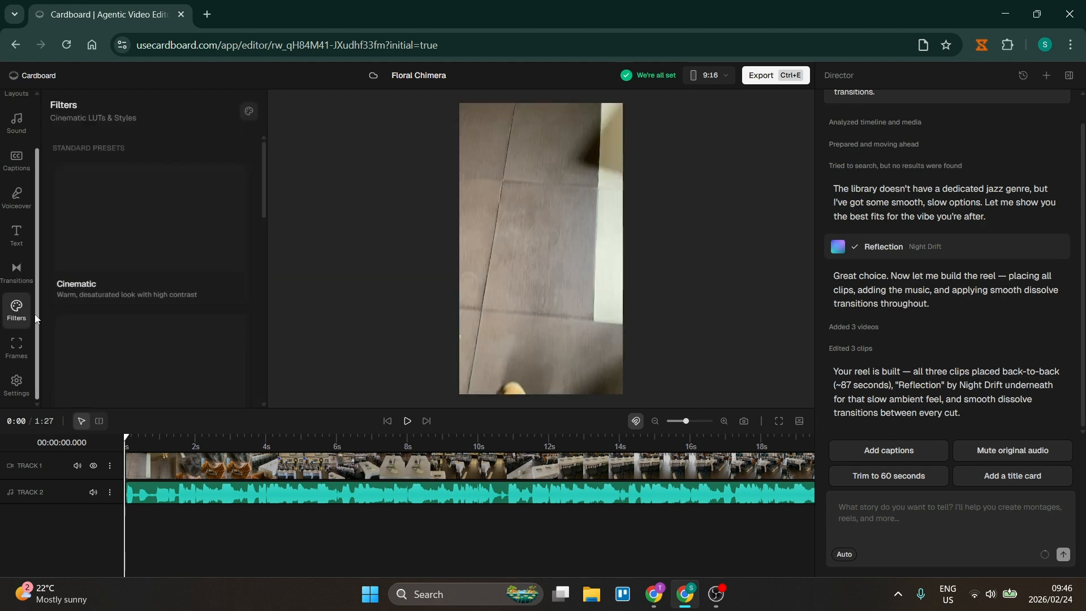
click(18, 352)
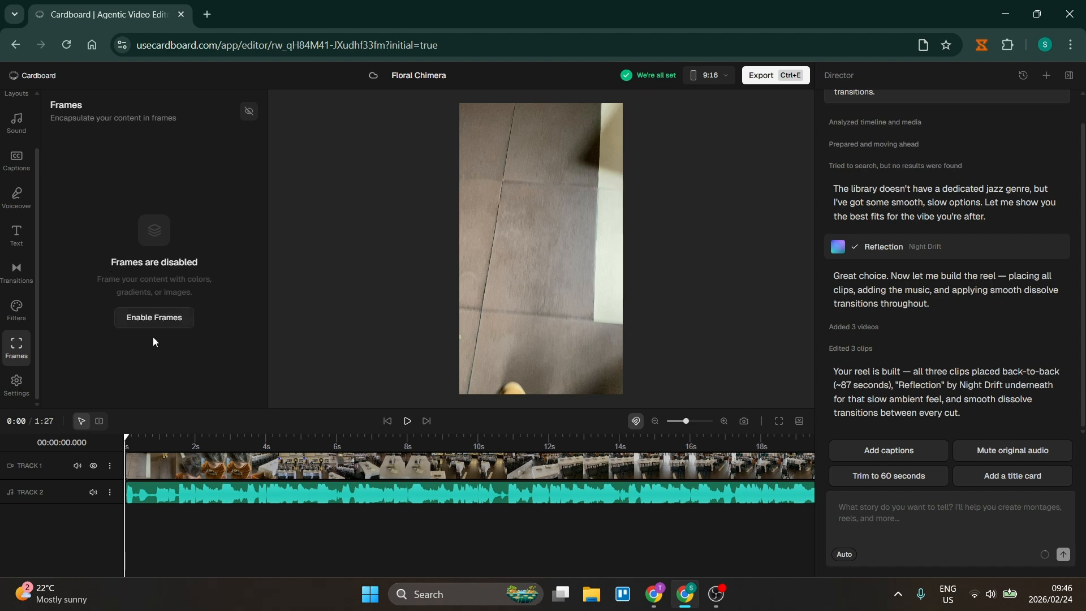
Examine the keyboard shortcuts for playback, tools and editing in the workspace settings
click(16, 383)
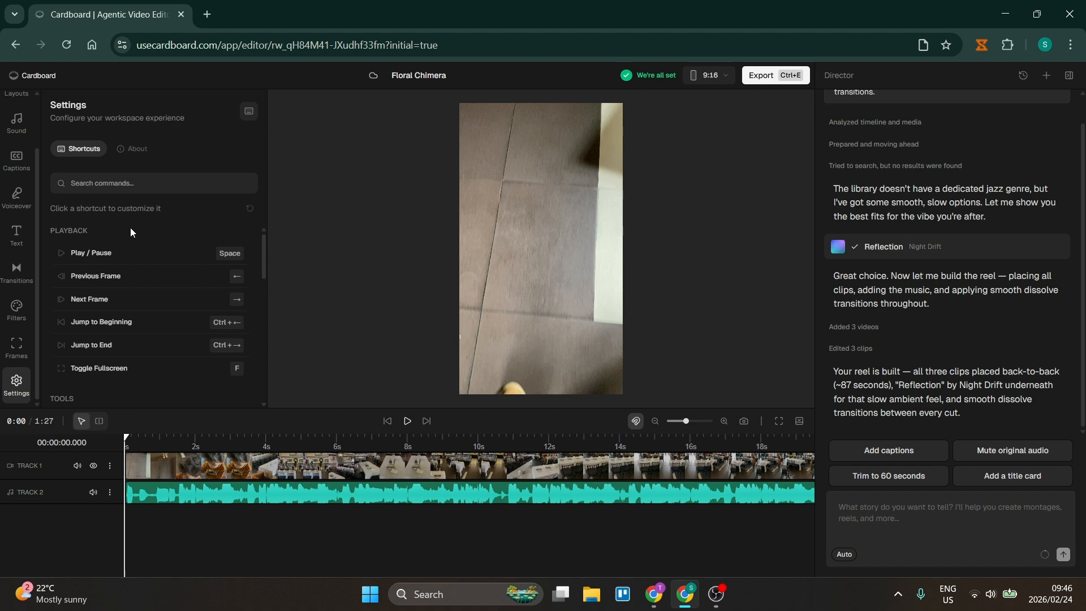
scroll(136, 328, down, 3)
scroll(136, 305, up, 3)
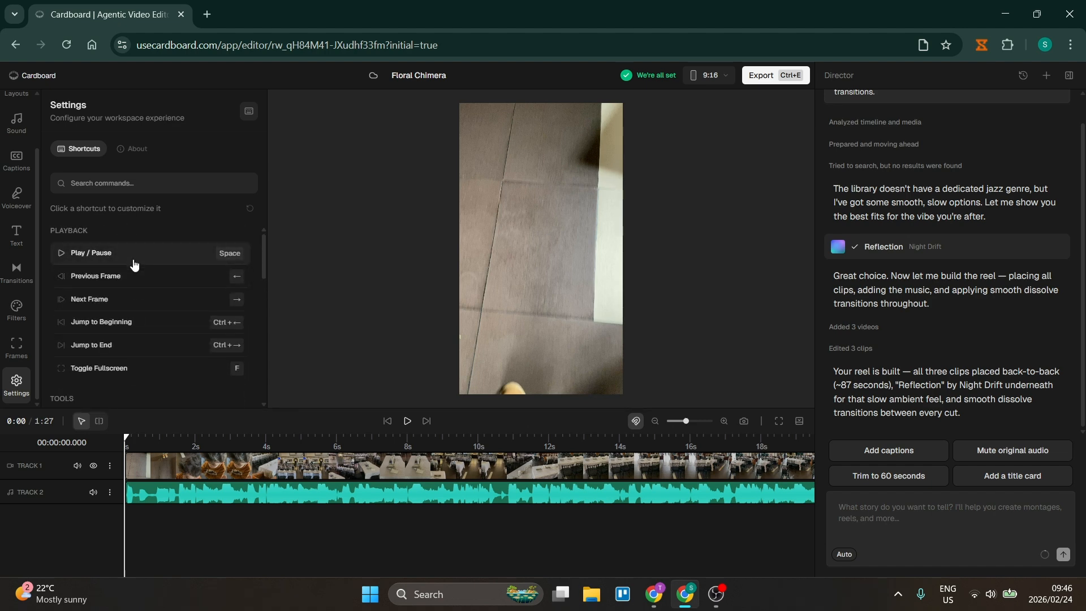
scroll(142, 298, down, 1)
scroll(142, 298, down, 5)
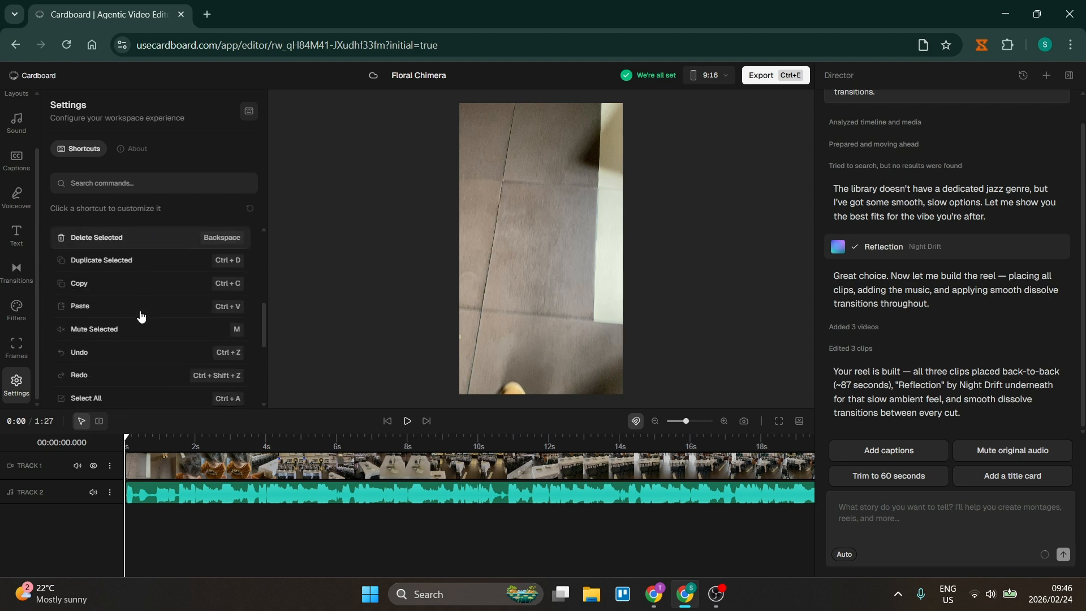
scroll(141, 306, down, 1)
scroll(148, 345, up, 7)
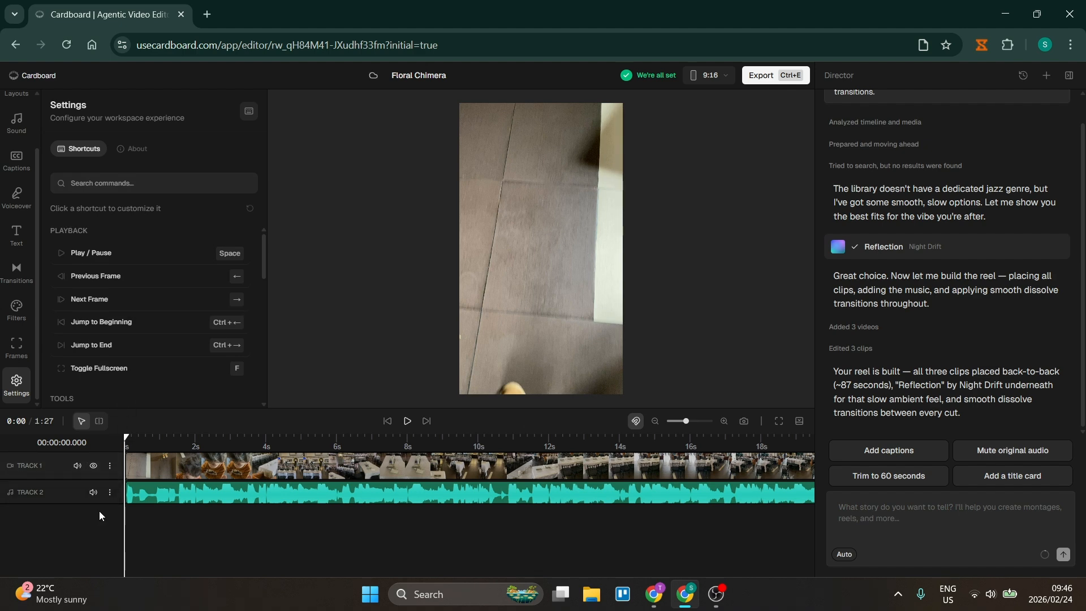
key(ctrl+Left)
click(910, 515)
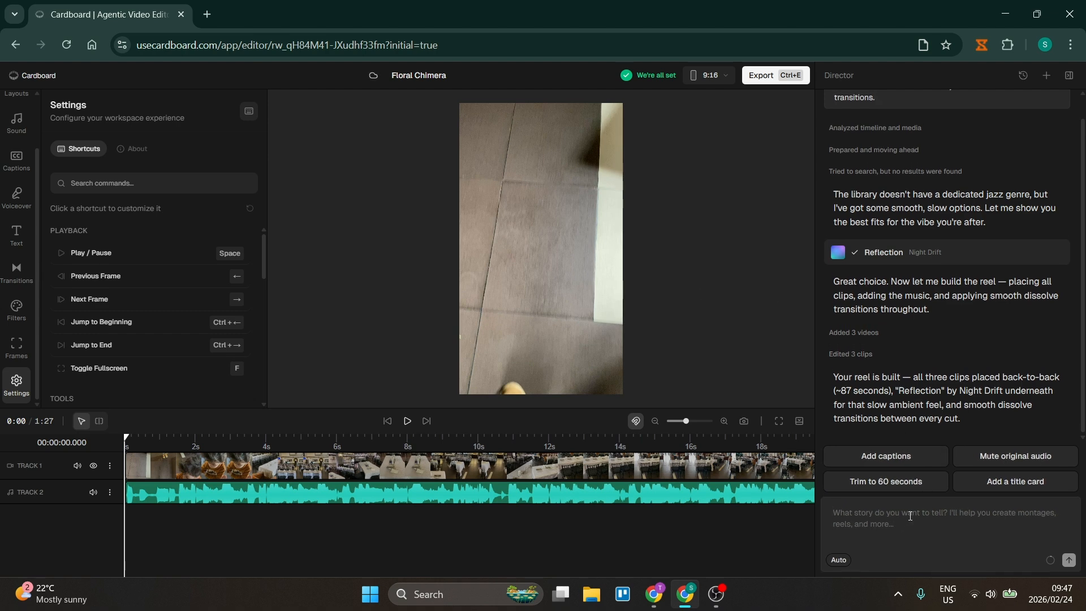
text(jfjrdvdxfjck)
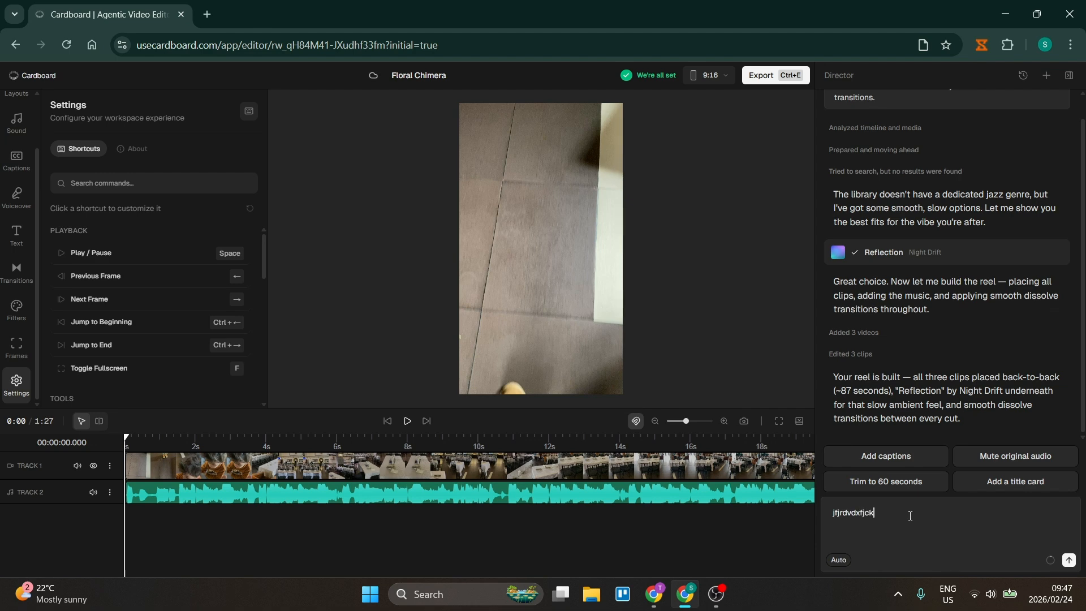
text(,vhmgnjfdcyhmcymg)
key(BackSpace)
key(BackSpace)
key(BackSpace)
key(BackSpace)
key(BackSpace)
key(BackSpace)
key(BackSpace)
key(BackSpace)
key(BackSpace)
key(BackSpace)
key(BackSpace)
key(BackSpace)
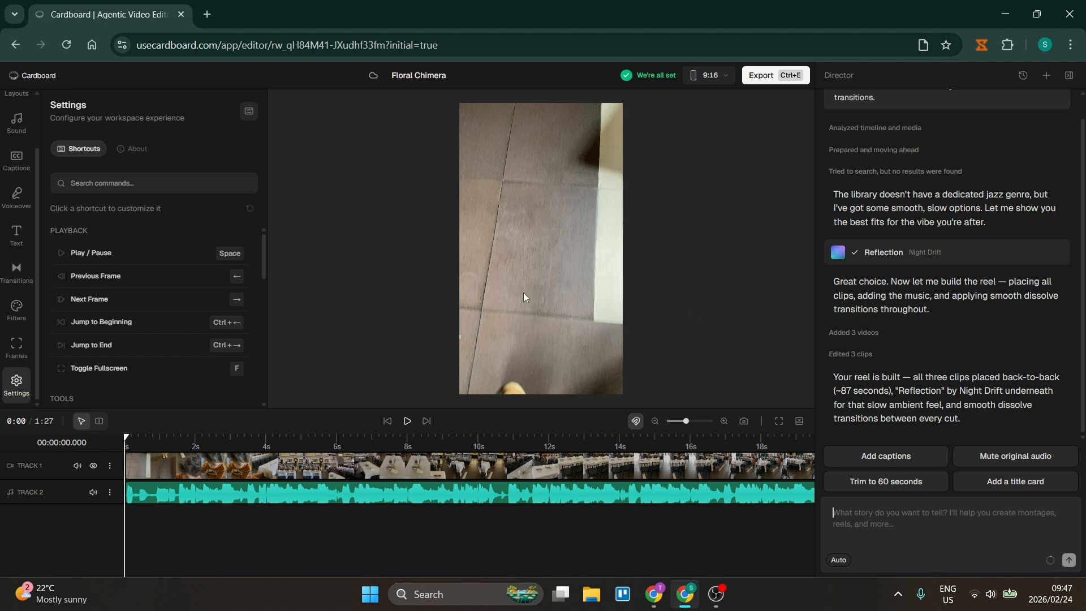
Open the export options for the reel and expand the advanced video settings
click(768, 78)
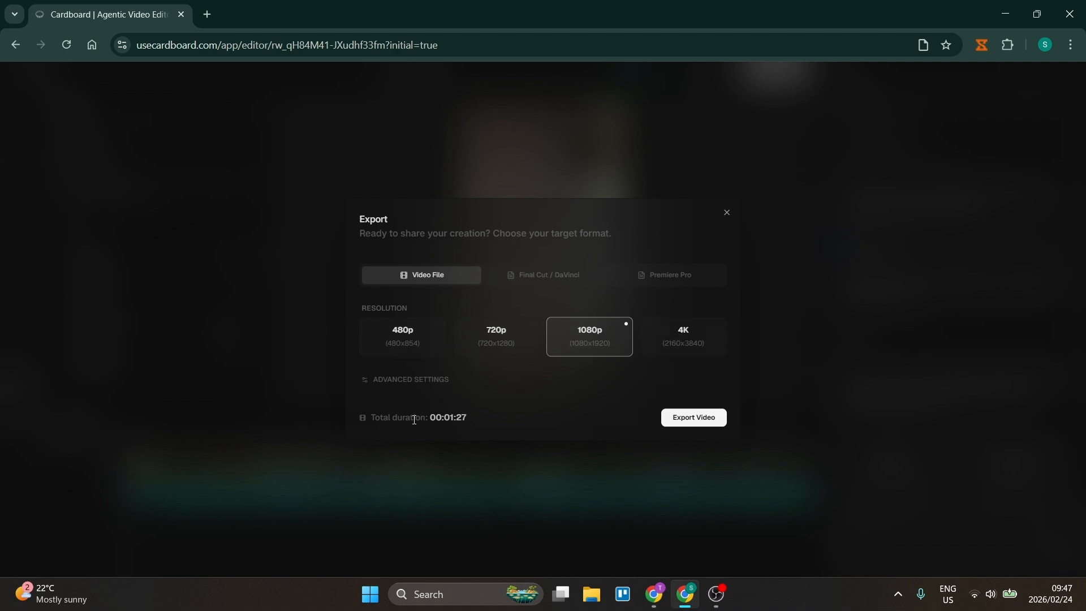
click(404, 382)
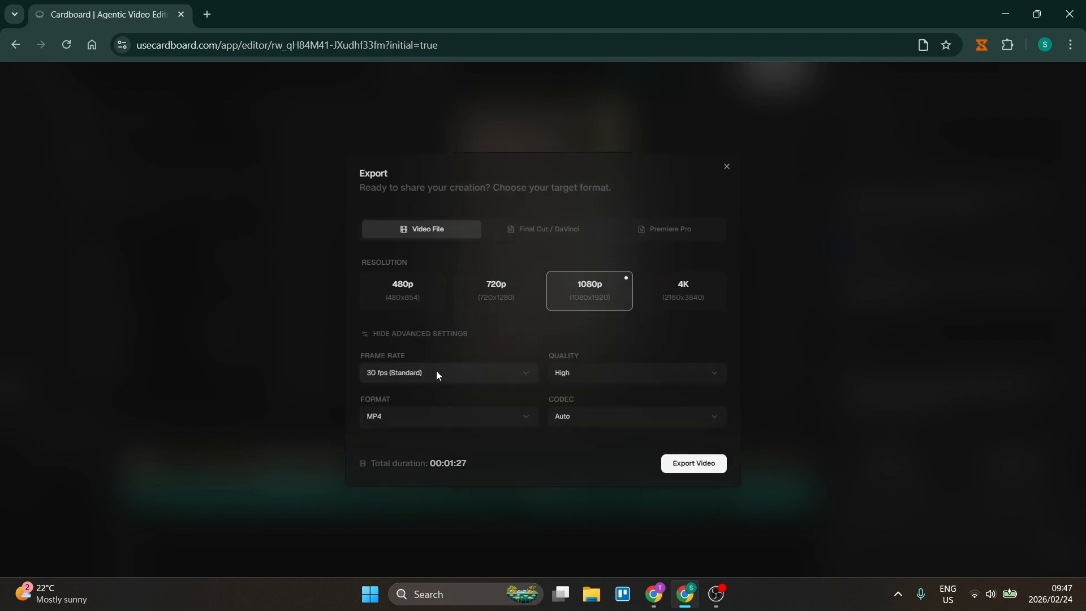